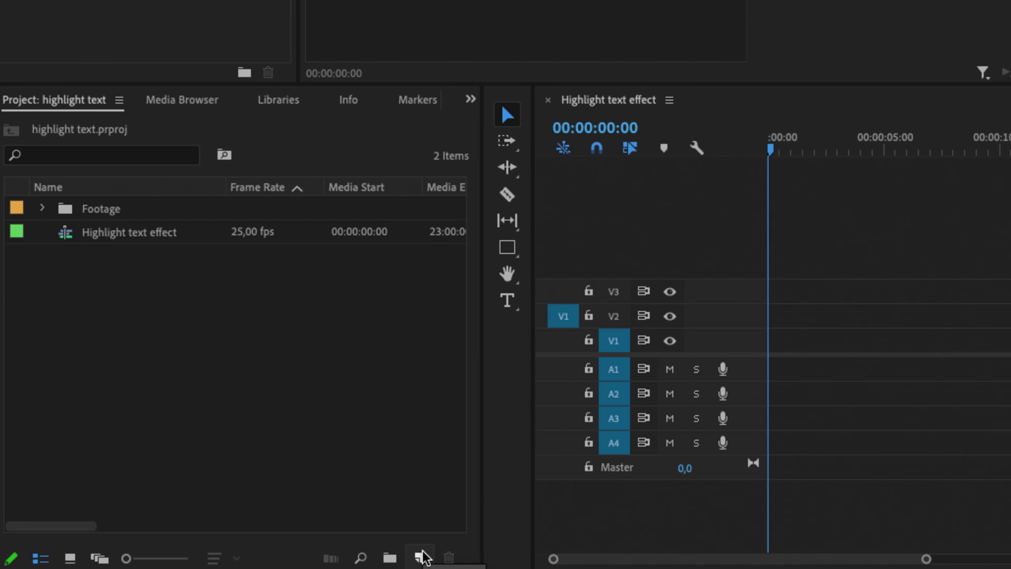
# Create a 3840×2160, 25 fps colour matte in pure white (FFFFFF) and name it 'White'.
pyautogui.click(422, 557)
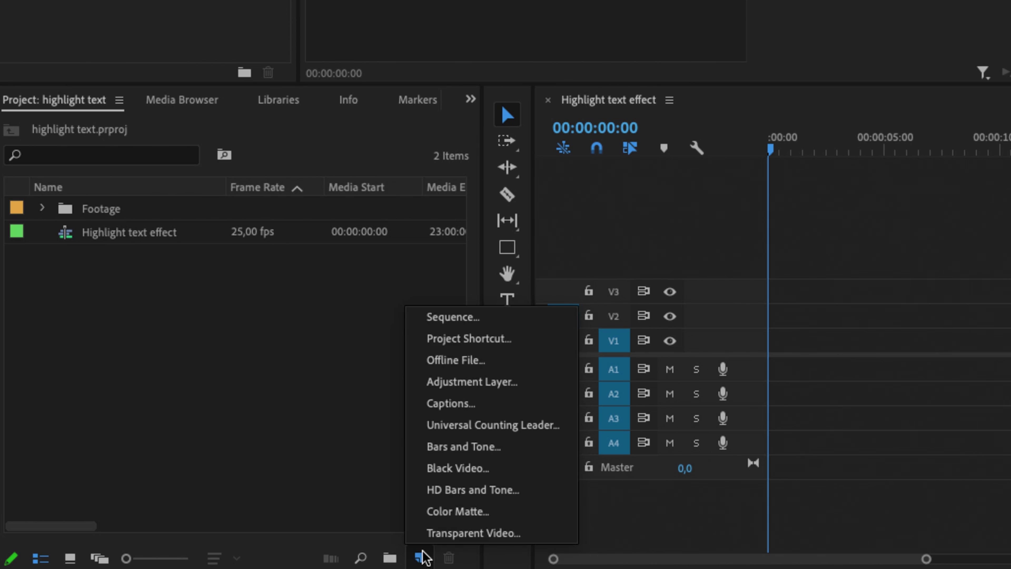
pyautogui.click(438, 518)
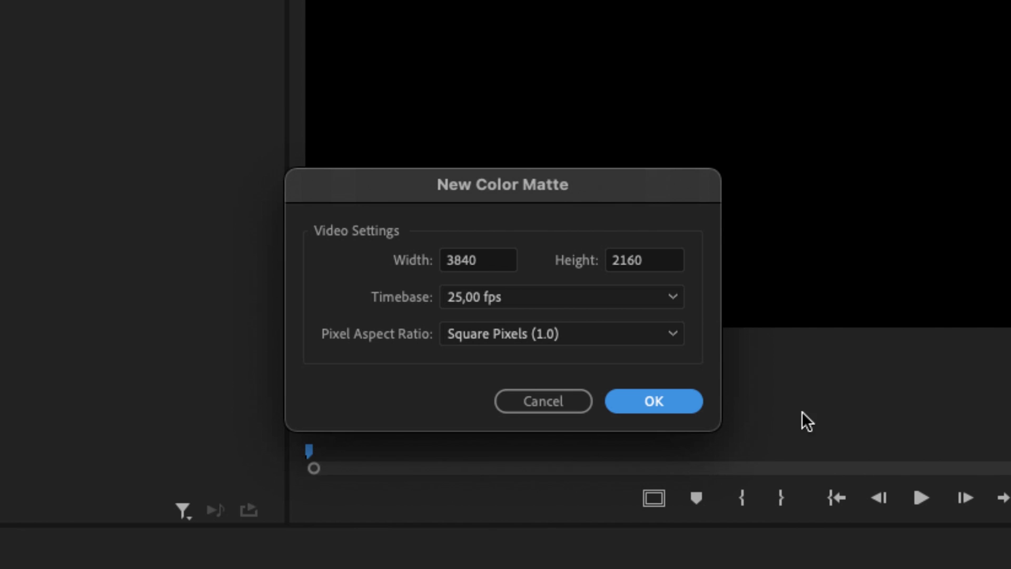
pyautogui.click(651, 402)
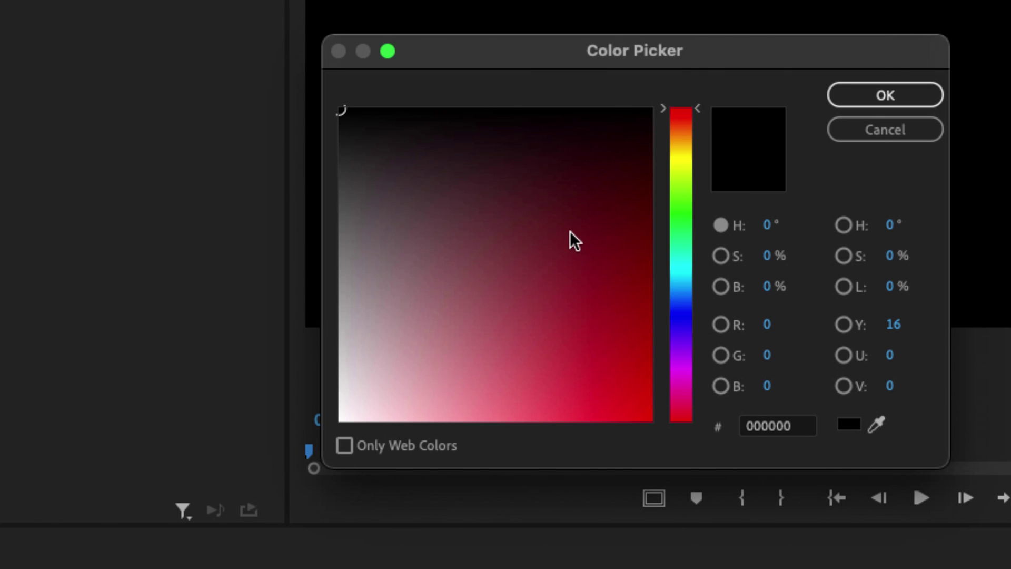
pyautogui.moveTo(566, 250)
pyautogui.mouseDown()
pyautogui.moveTo(342, 395)
pyautogui.moveTo(314, 451)
pyautogui.mouseUp()
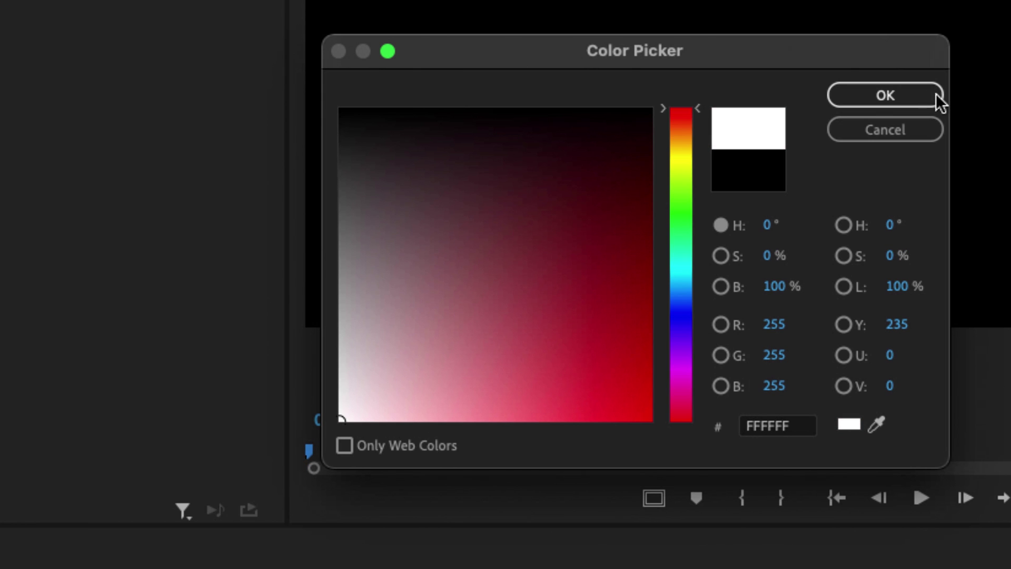
pyautogui.click(902, 96)
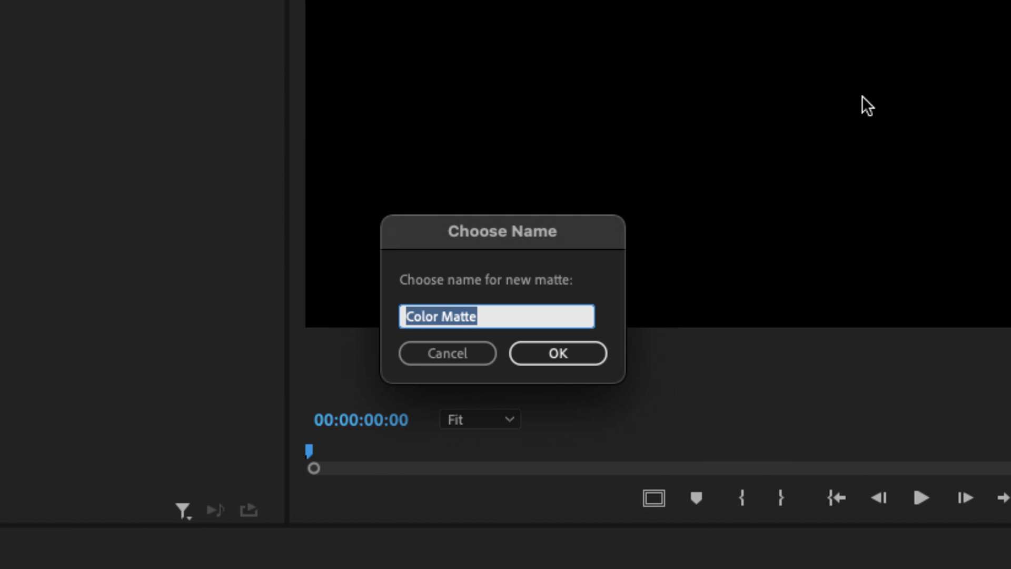
pyautogui.write('White')
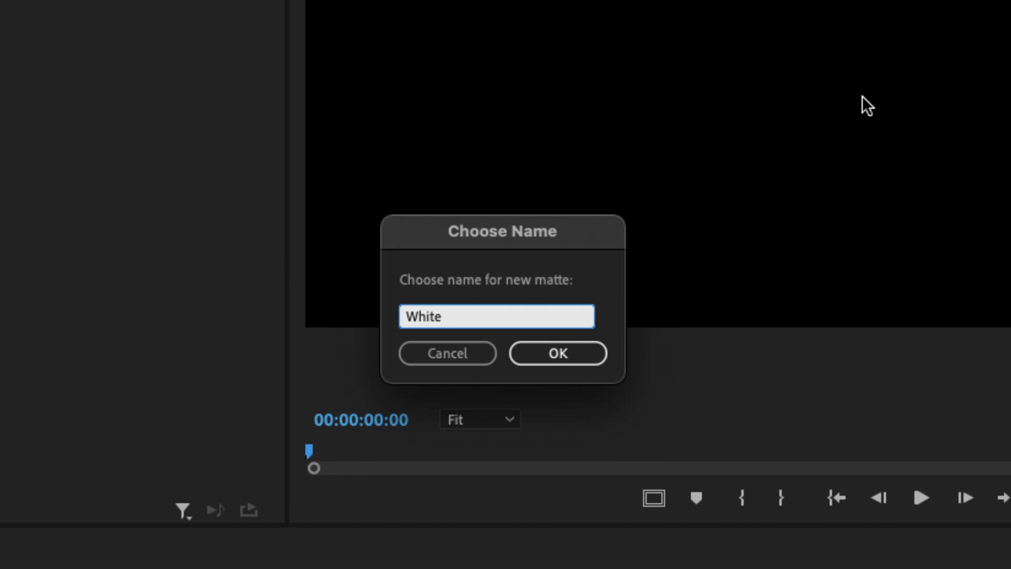
# Place the White matte on V1 at 00:00, extend it to about 10 seconds, and lock V1.
pyautogui.click(548, 349)
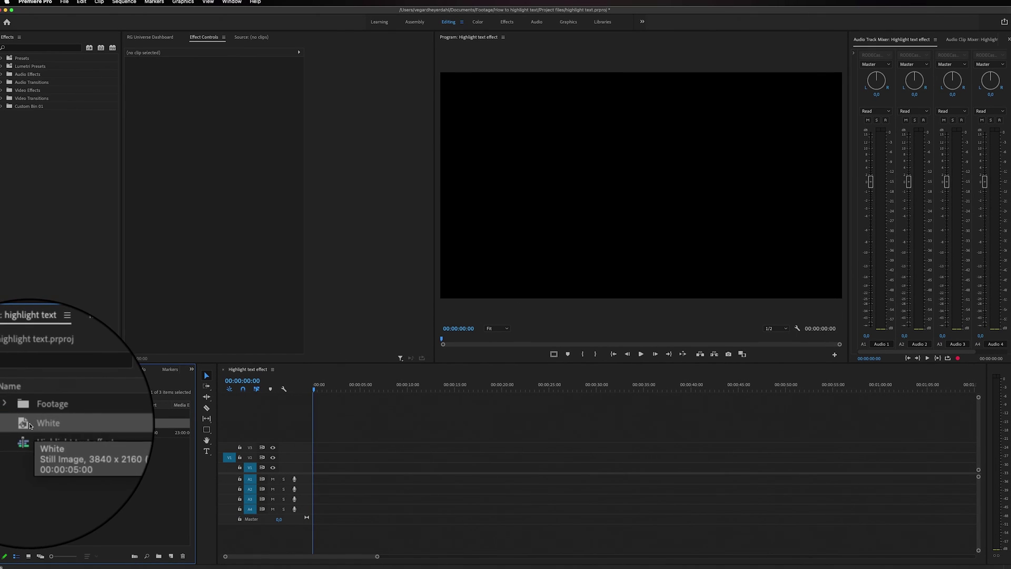
pyautogui.moveTo(34, 424); pyautogui.dragTo(308, 467)
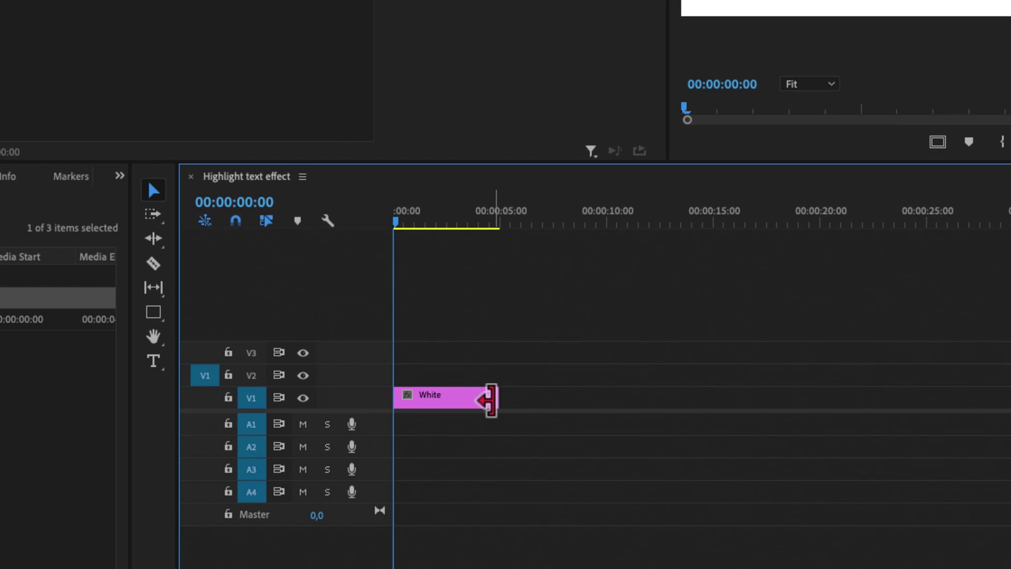
pyautogui.moveTo(491, 399); pyautogui.dragTo(596, 390)
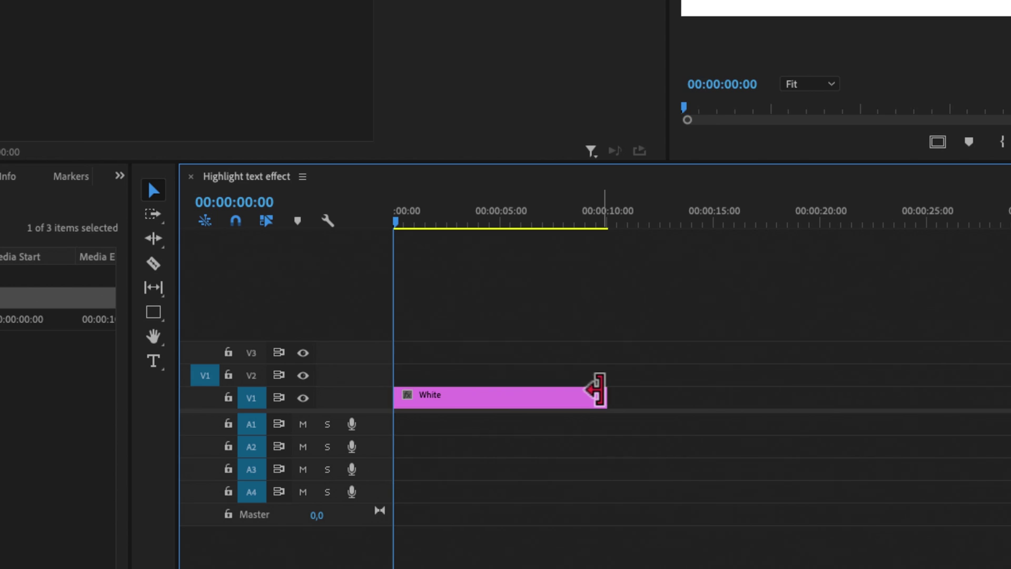
pyautogui.click(228, 398)
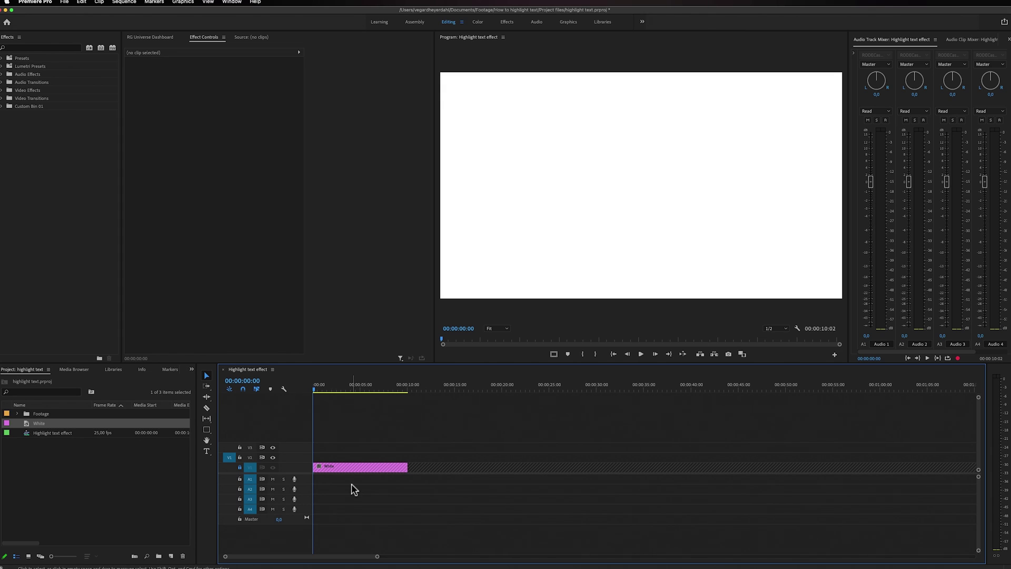
# Add the title 'This is our highlighted text' on V2 and extend it to about 10 seconds.
pyautogui.click(206, 451)
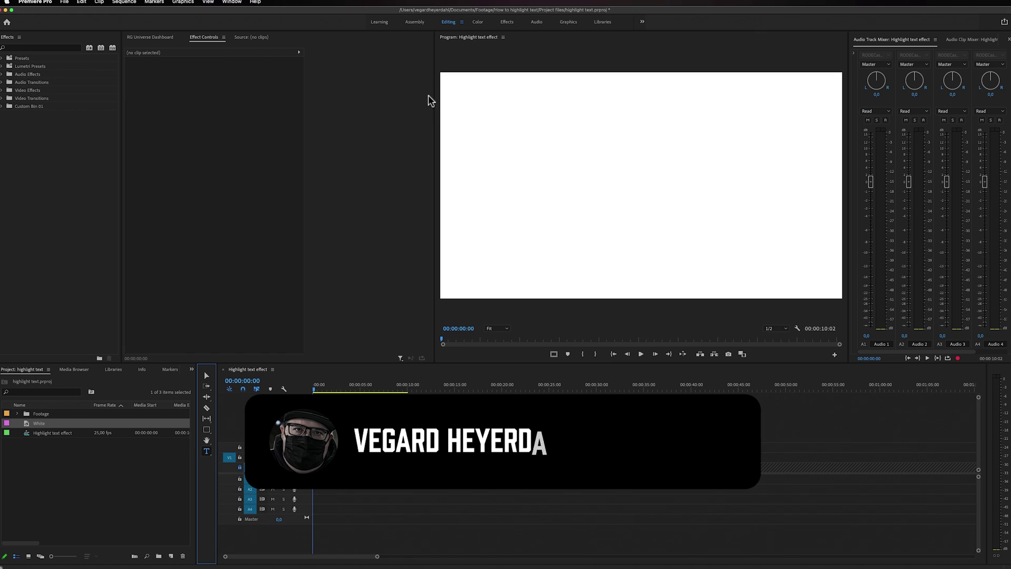
pyautogui.click(482, 167)
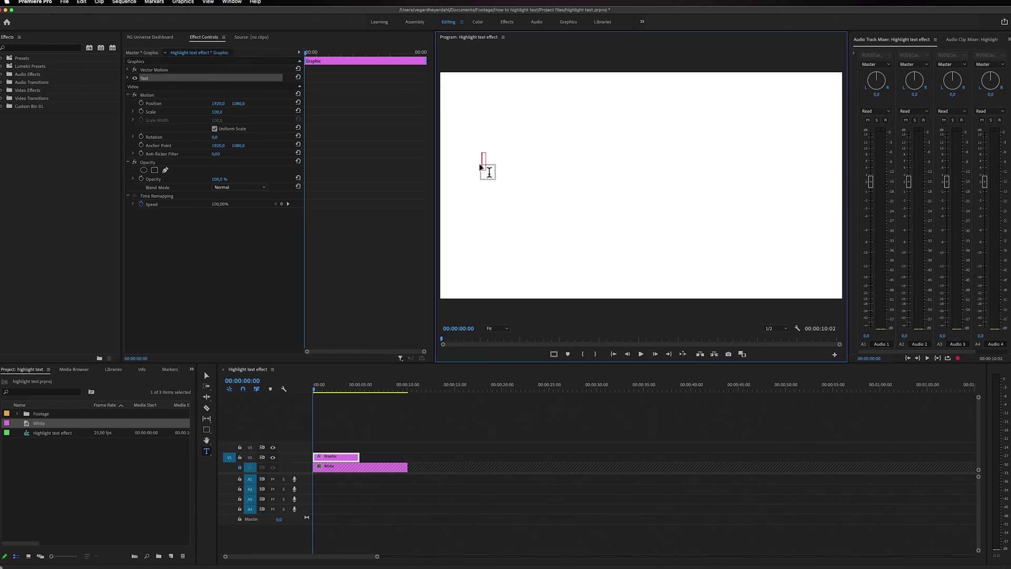
pyautogui.write('This is our')
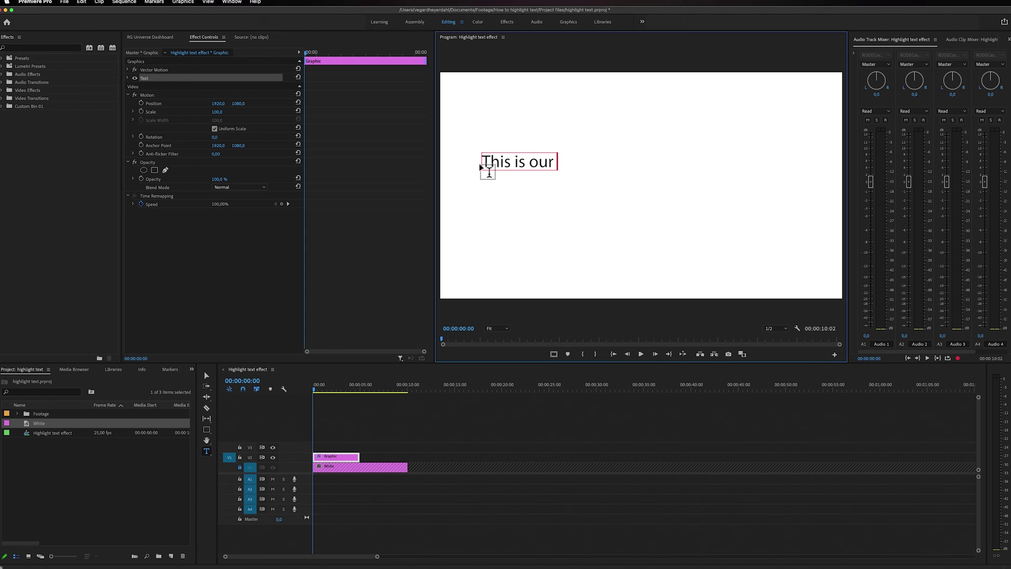
pyautogui.write(' highligh')
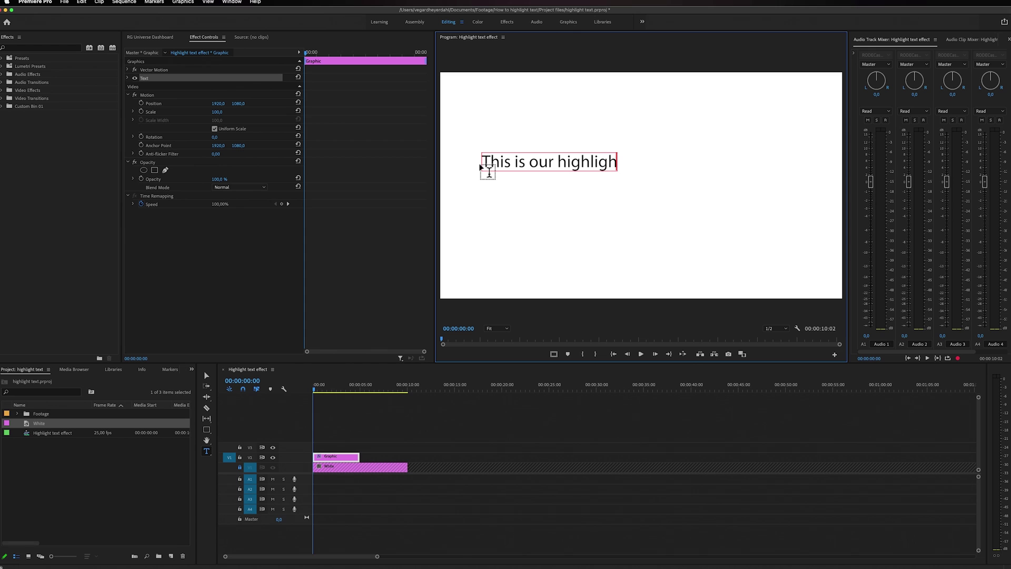
pyautogui.write('ted text')
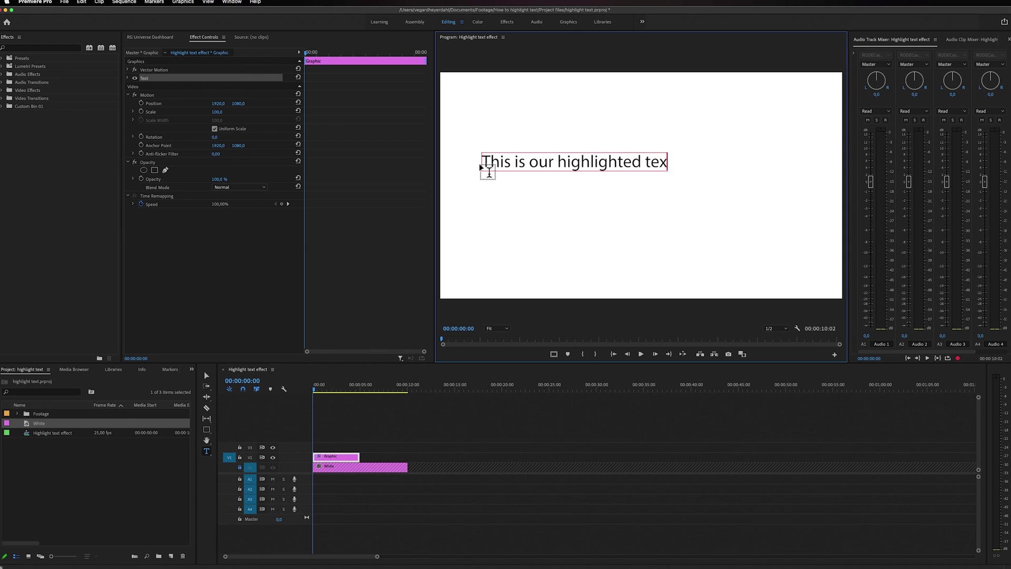
pyautogui.press('Escape')
pyautogui.click(370, 445)
pyautogui.moveTo(360, 454); pyautogui.dragTo(363, 454)
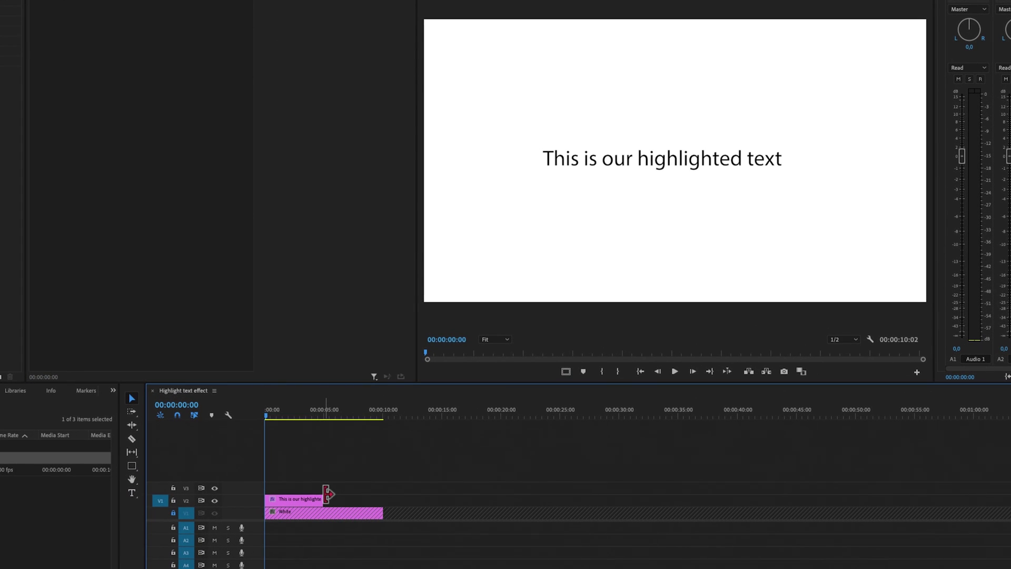
pyautogui.moveTo(330, 493); pyautogui.dragTo(380, 499)
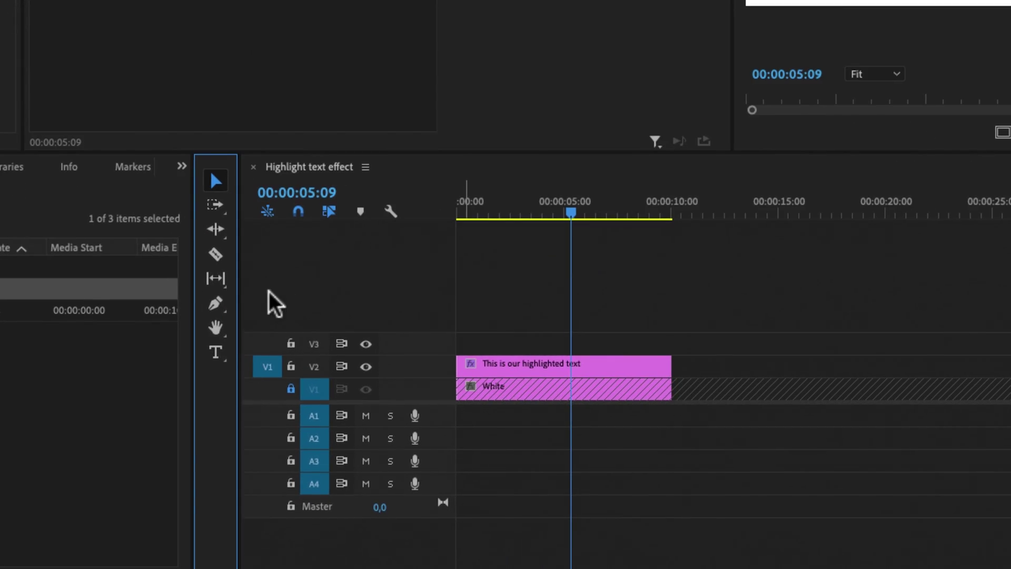
# Switch the Pen tool flyout to the Rectangle Tool to draw the highlight bar.
pyautogui.click(217, 310)
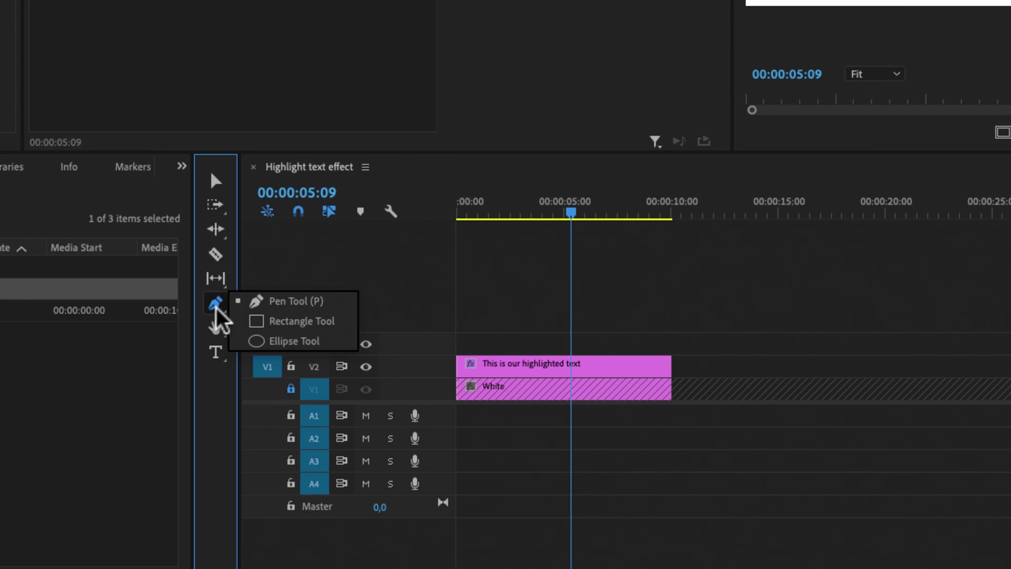
pyautogui.click(302, 323)
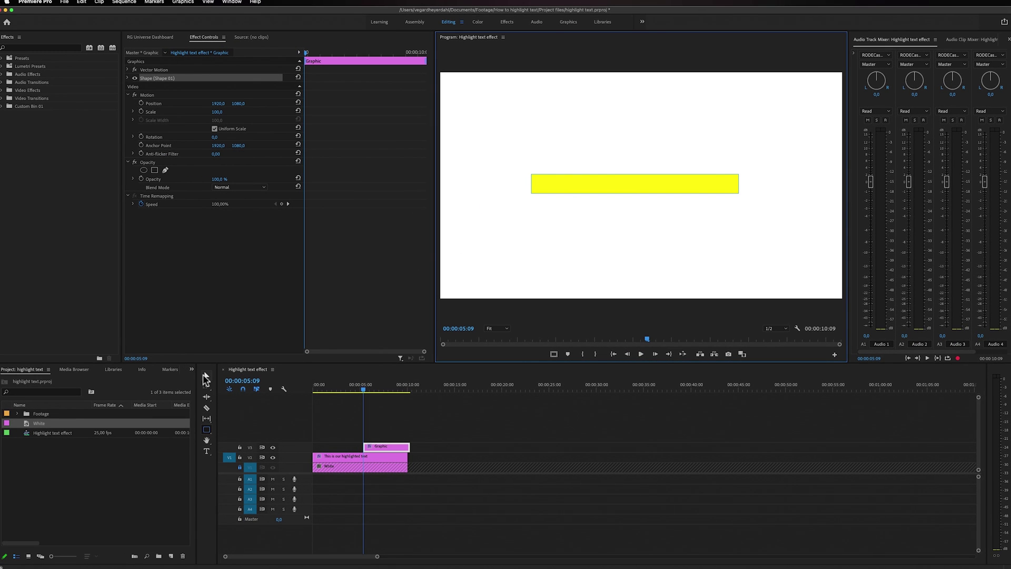
# Trim the V3 Graphic clip to span 00:00 to the other clips' end, then select it.
pyautogui.click(205, 375)
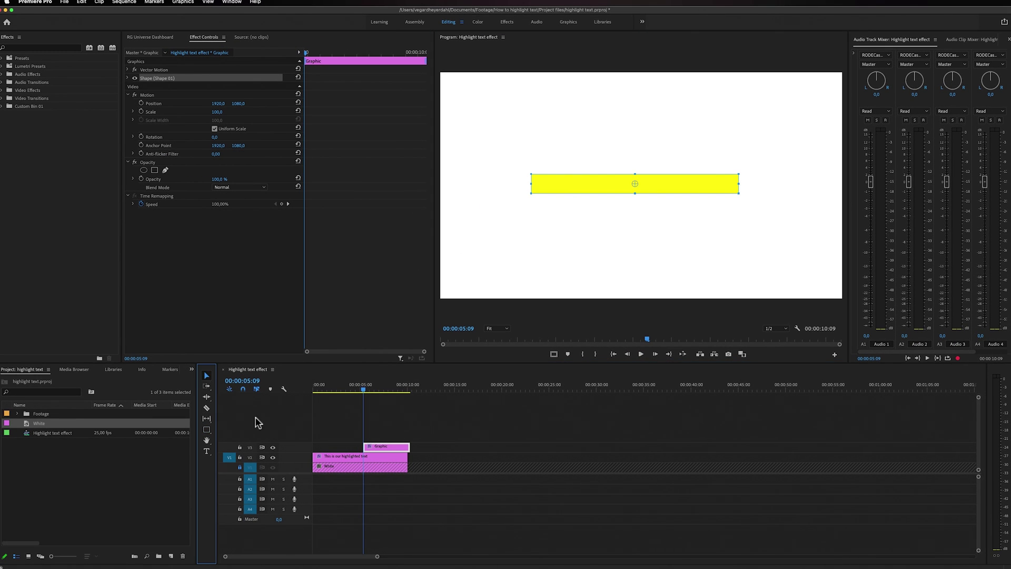
pyautogui.moveTo(358, 444); pyautogui.dragTo(303, 437)
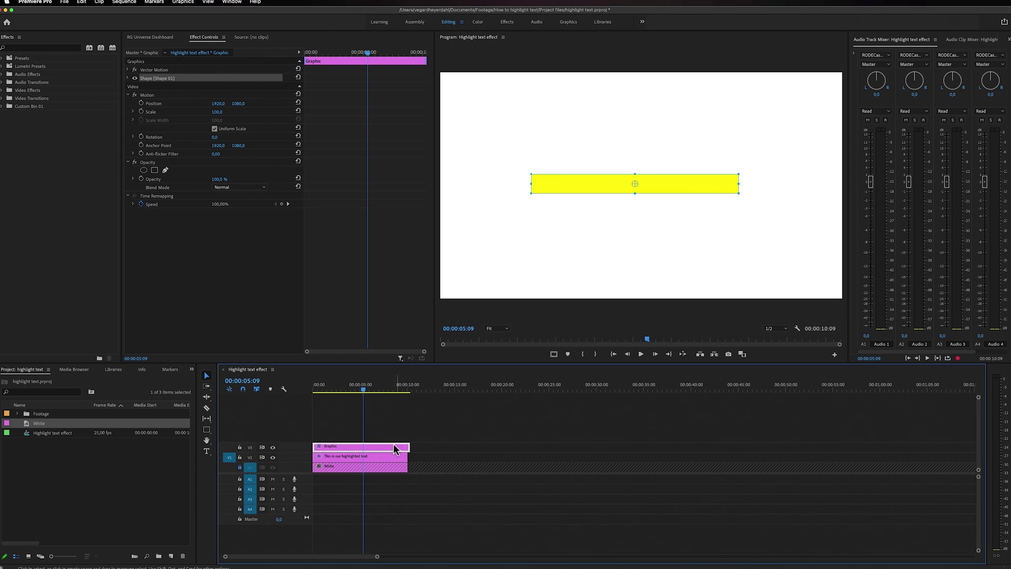
pyautogui.moveTo(405, 445); pyautogui.dragTo(407, 445)
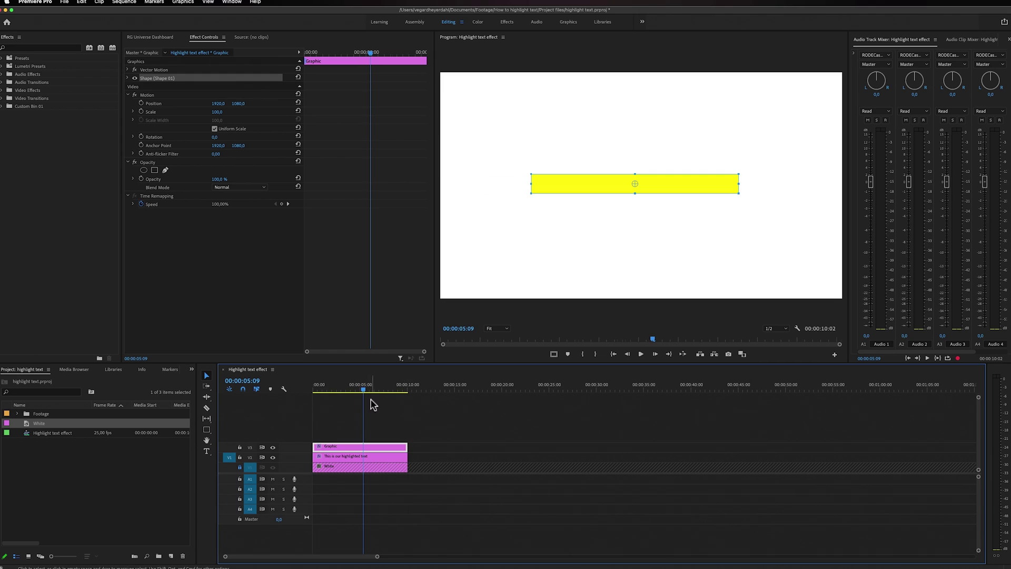
pyautogui.moveTo(363, 388); pyautogui.dragTo(347, 388)
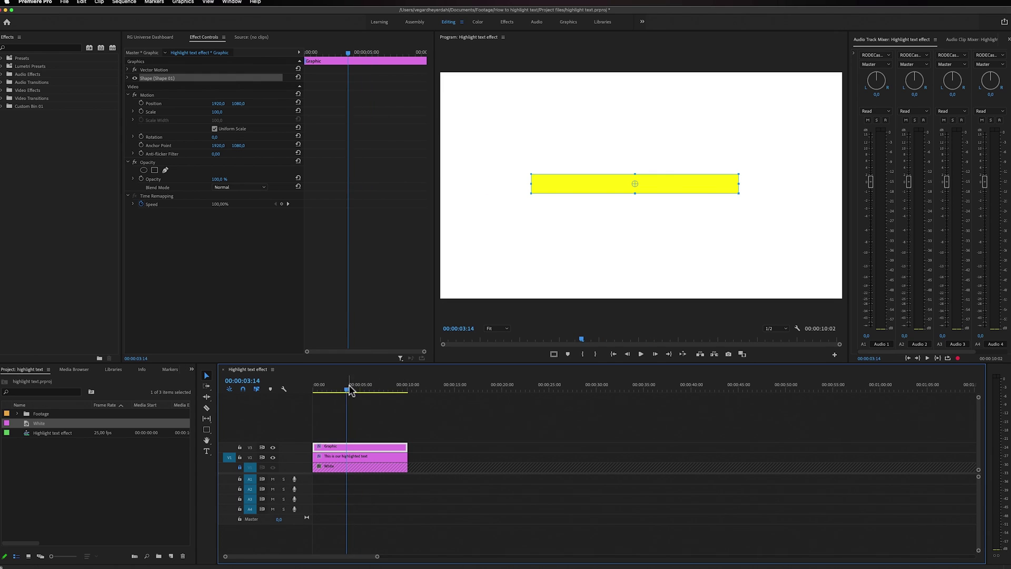
pyautogui.click(370, 435)
pyautogui.click(357, 447)
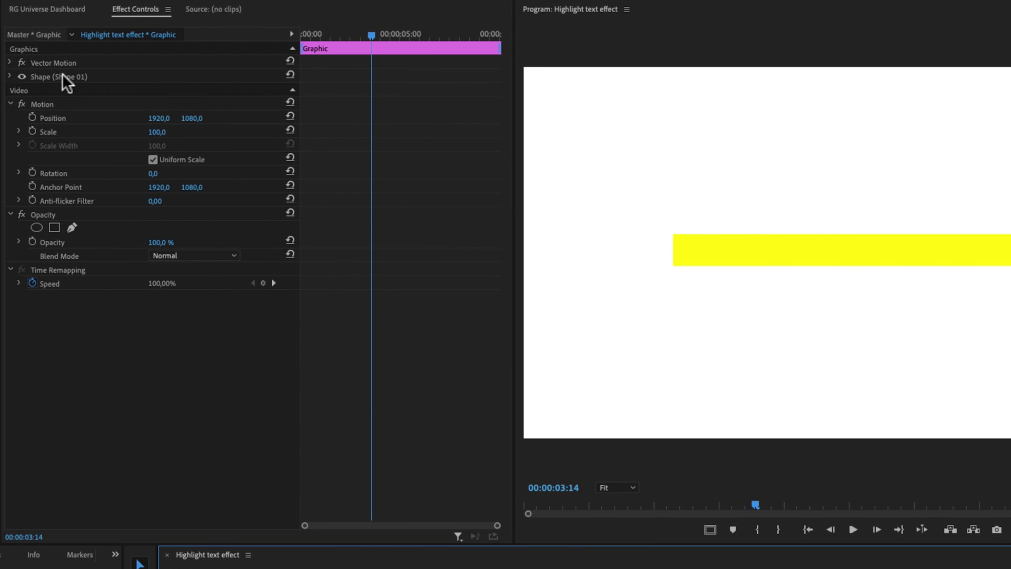
# Expand the rectangle's shape properties and try other fill shades, keeping the yellow fill.
pyautogui.click(11, 87)
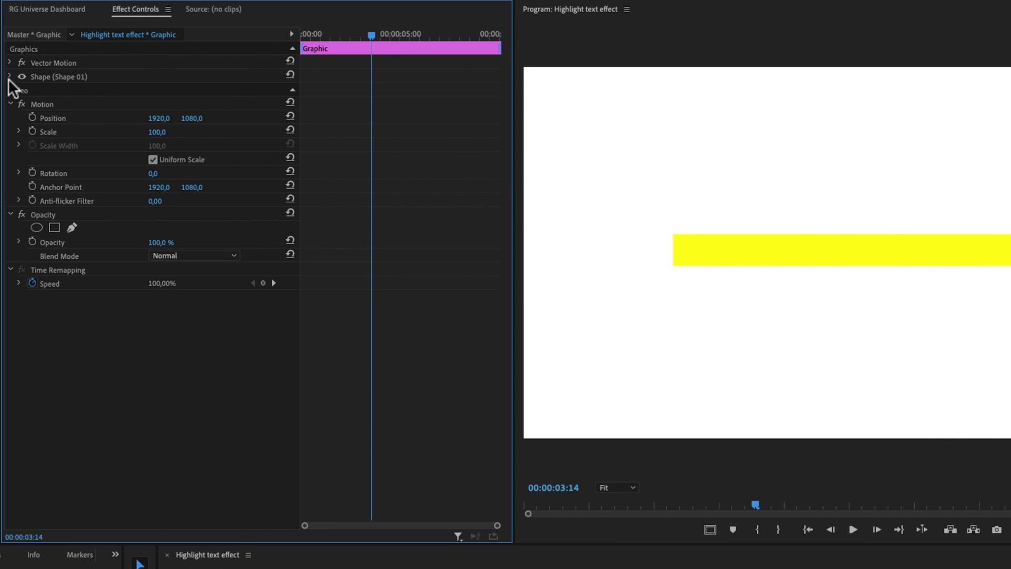
pyautogui.click(9, 77)
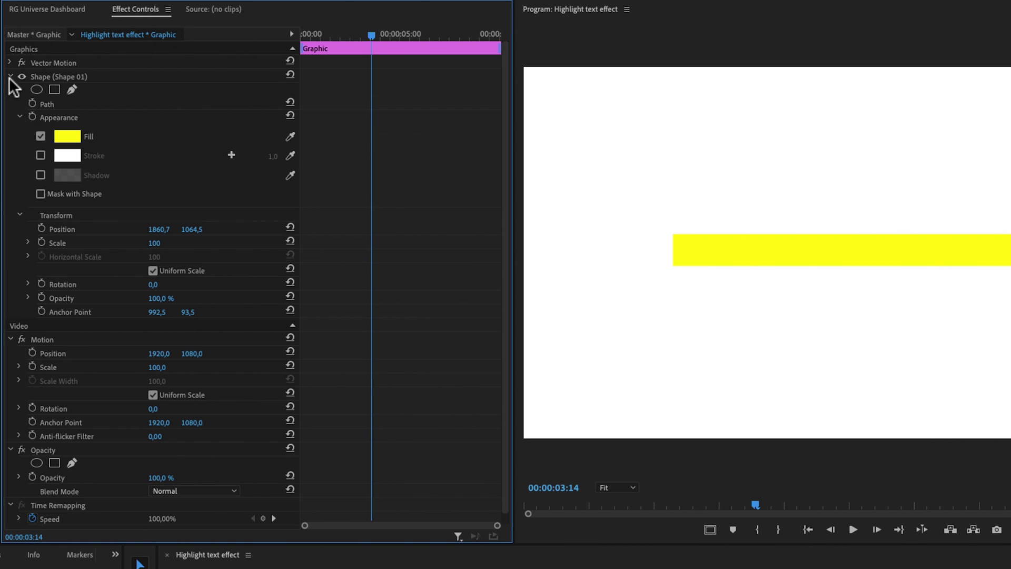
pyautogui.click(67, 137)
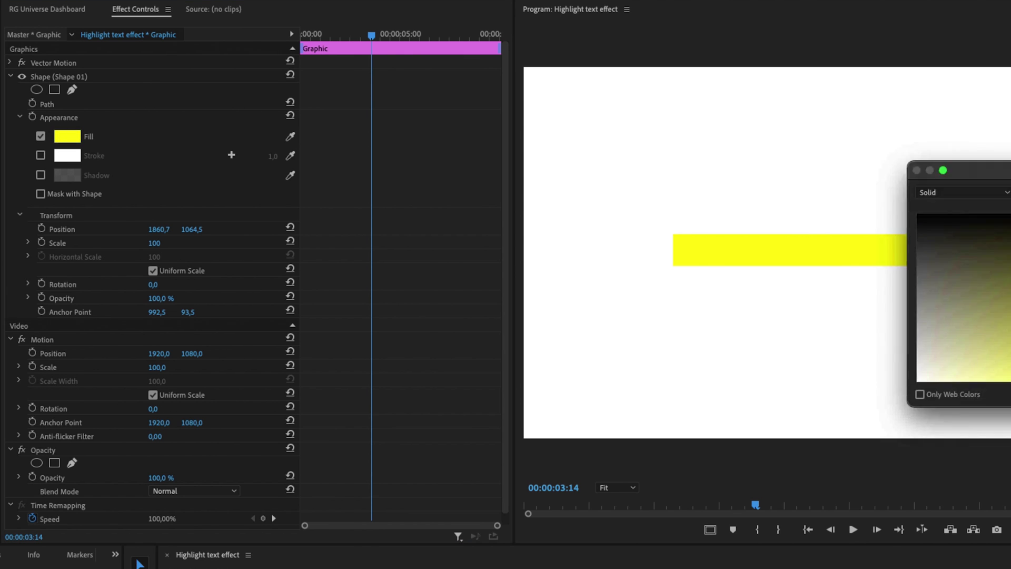
pyautogui.moveTo(803, 266); pyautogui.dragTo(782, 266)
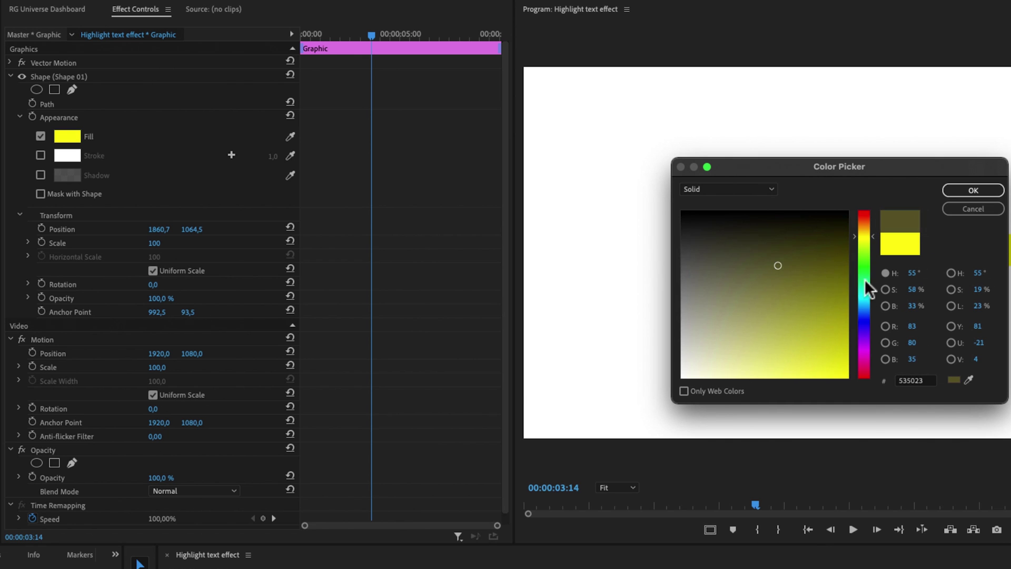
pyautogui.click(865, 355)
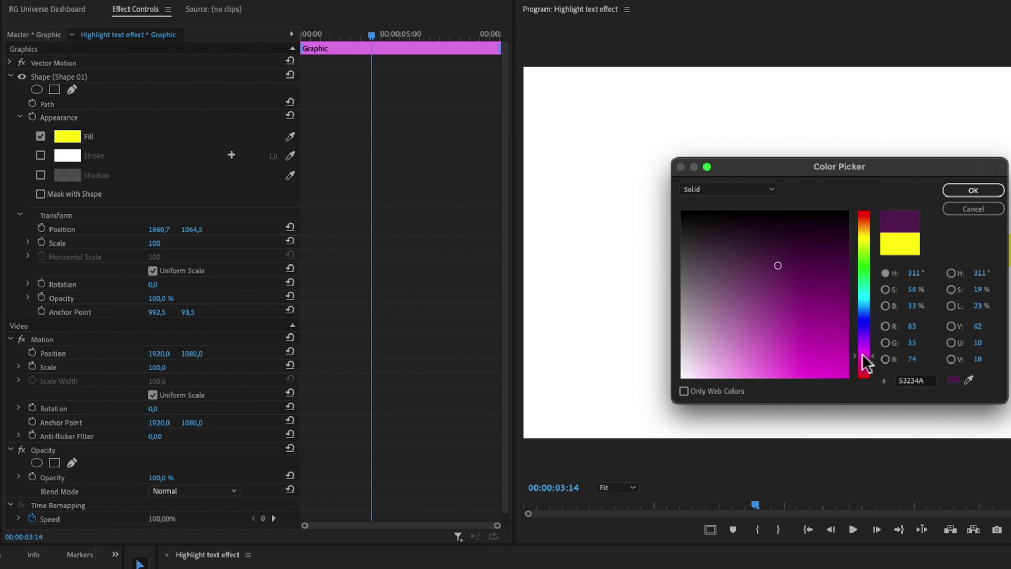
pyautogui.click(982, 212)
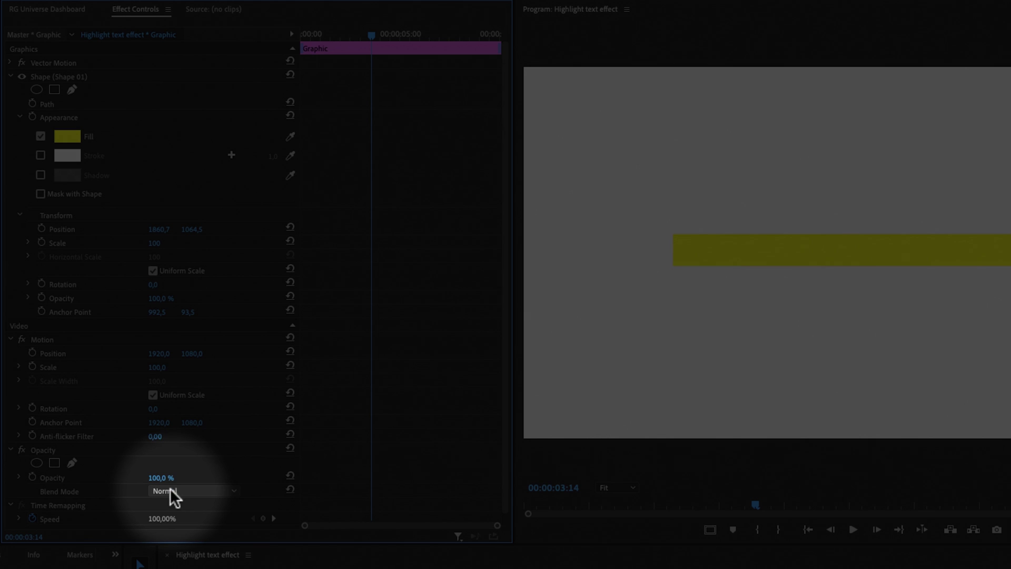
# Change the yellow rectangle's Opacity blend mode from Normal to Multiply.
pyautogui.click(235, 491)
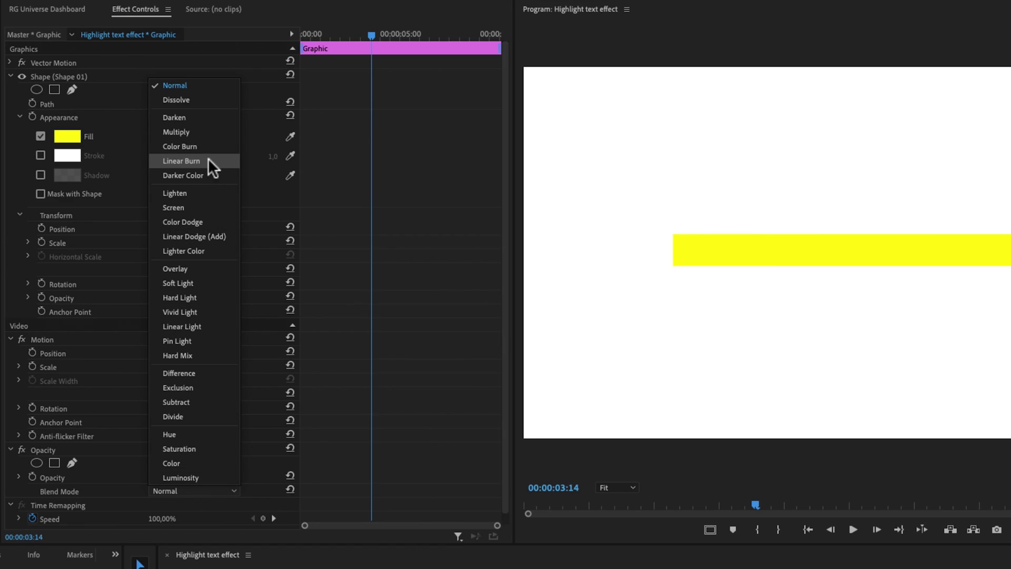
pyautogui.click(187, 132)
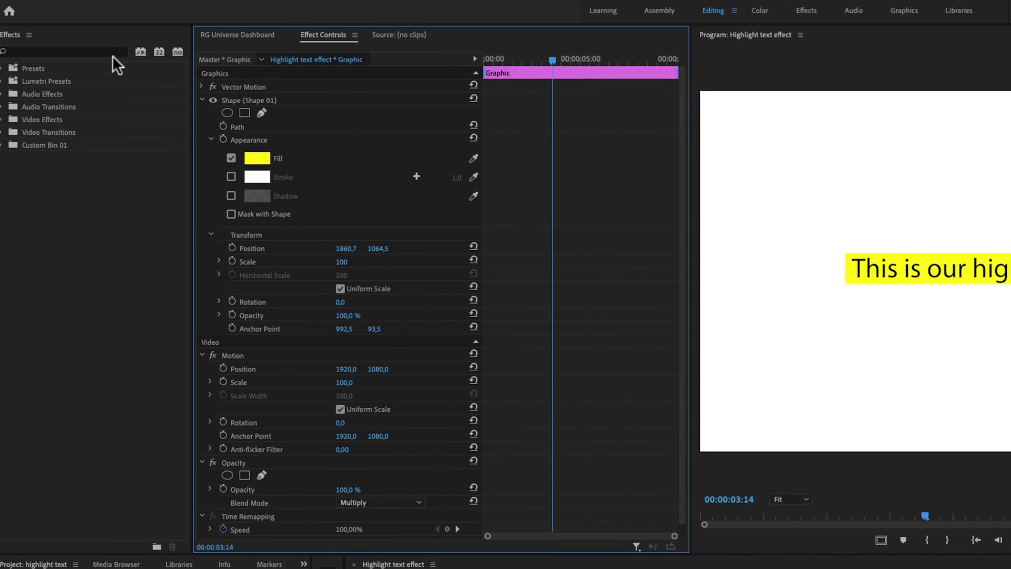
# Search the Effects panel for 'crop' and apply Crop to the yellow rectangle's Graphic clip.
pyautogui.click(111, 52)
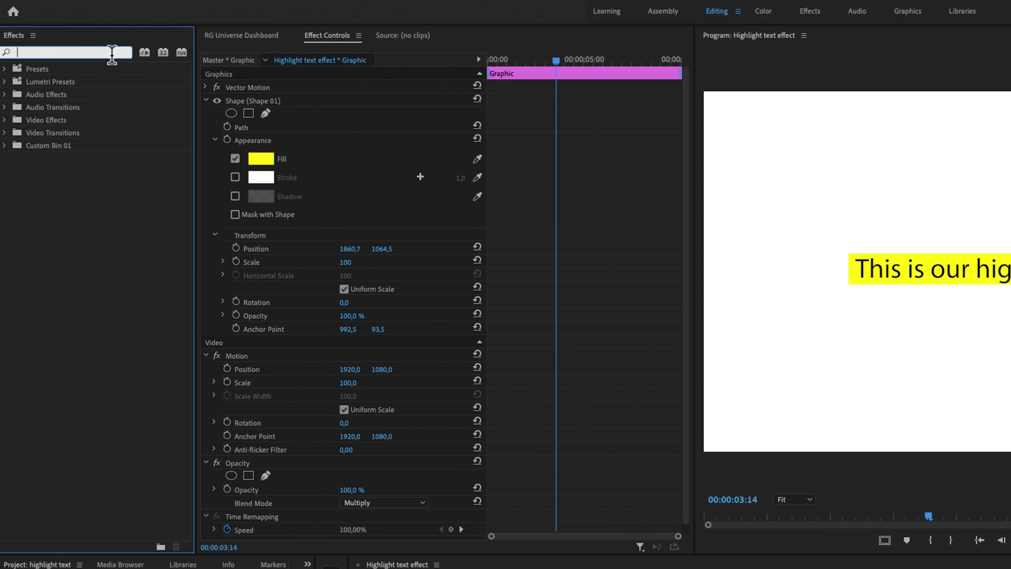
pyautogui.write('crop')
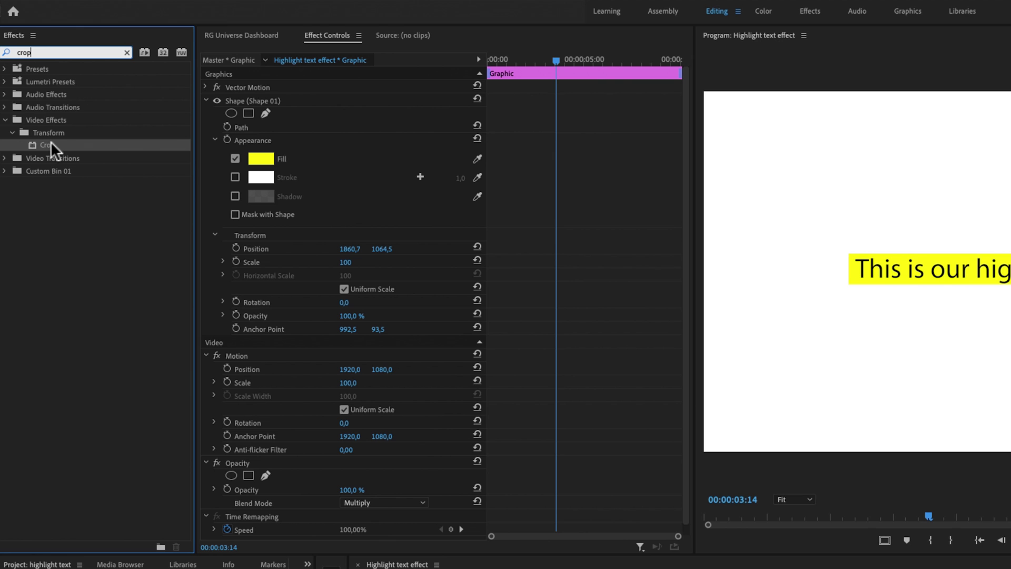
pyautogui.moveTo(50, 141); pyautogui.dragTo(496, 485)
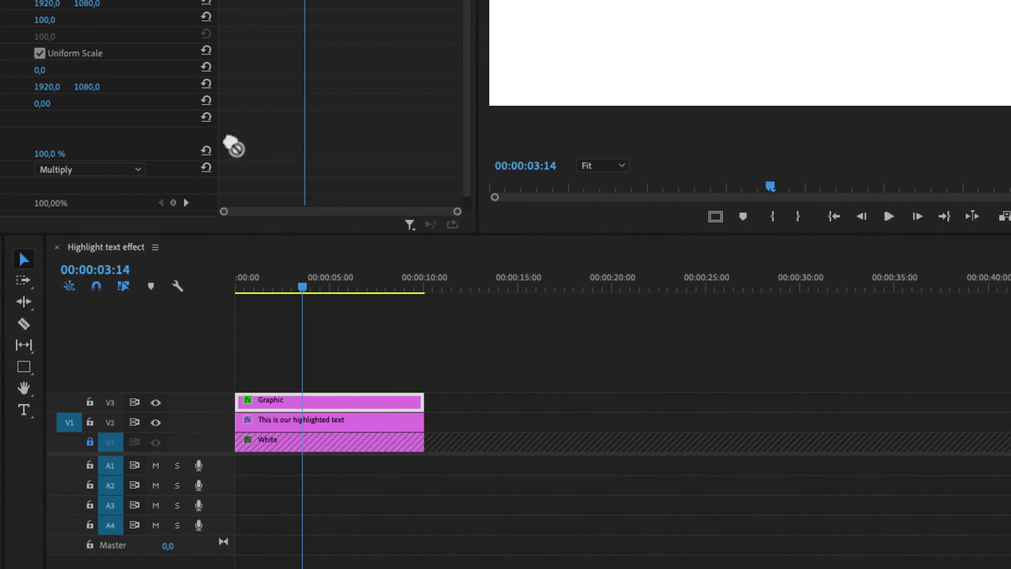
pyautogui.moveTo(234, 147); pyautogui.dragTo(345, 400)
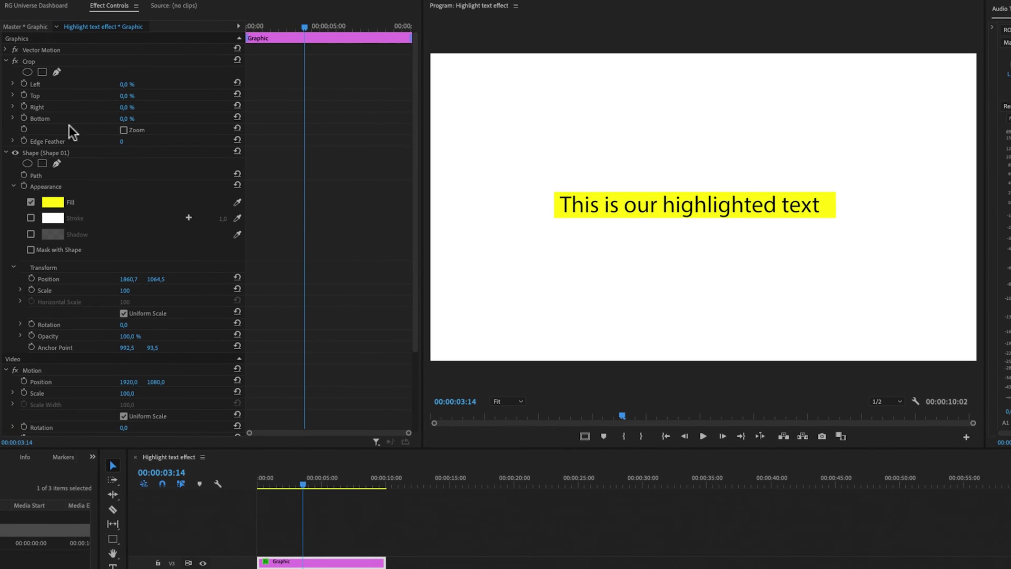
# Set Crop Right to 100% and add a Right keyframe at 00:00:03:14.
pyautogui.click(49, 108)
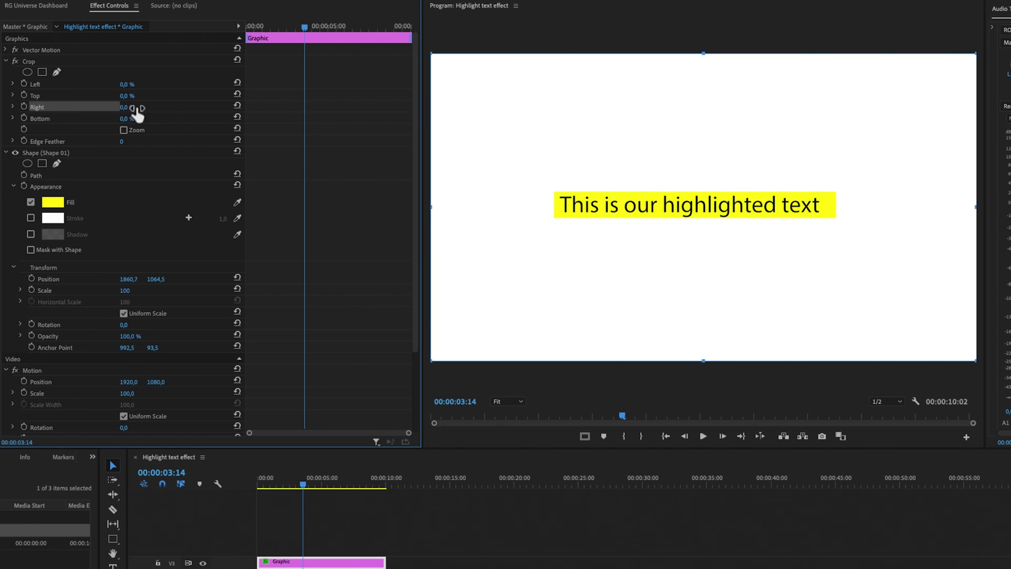
pyautogui.moveTo(127, 107); pyautogui.dragTo(179, 107)
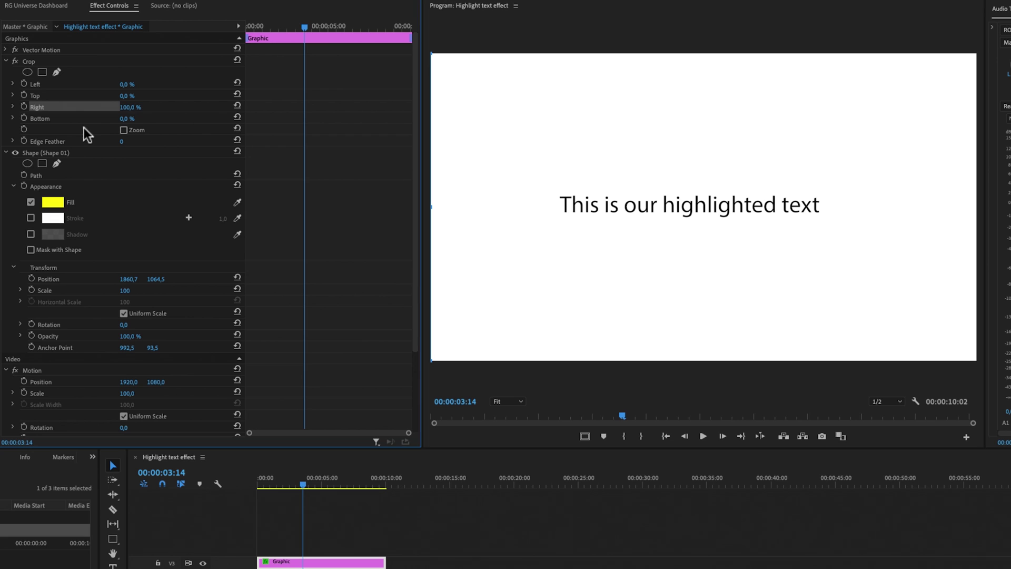
pyautogui.click(23, 107)
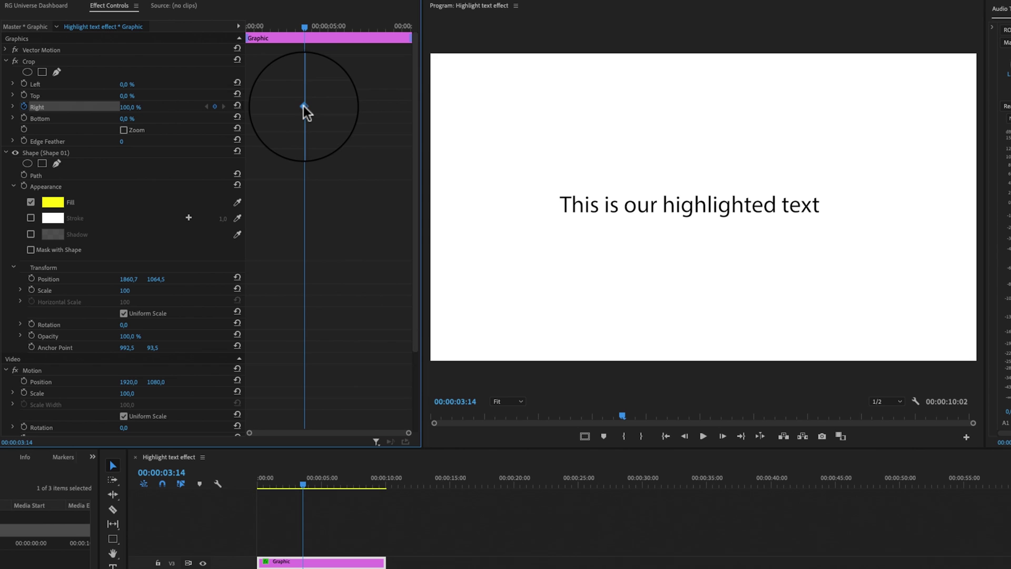
# Move the first Right keyframe to the clip start and keyframe Right at 26% at 00:00:06:07.
pyautogui.moveTo(303, 105); pyautogui.dragTo(236, 107)
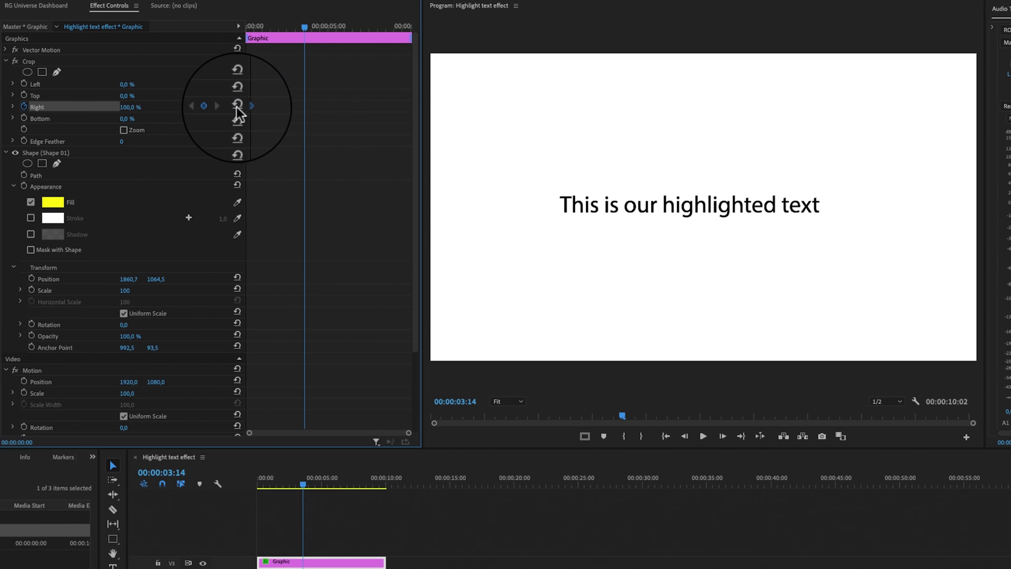
pyautogui.moveTo(305, 26); pyautogui.dragTo(350, 33)
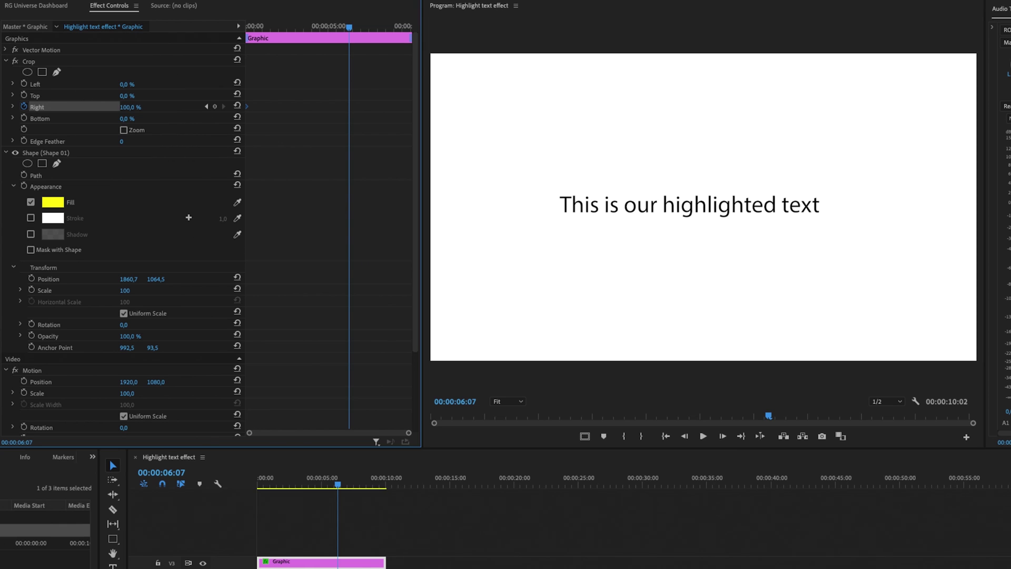
pyautogui.moveTo(130, 107); pyautogui.dragTo(83, 106)
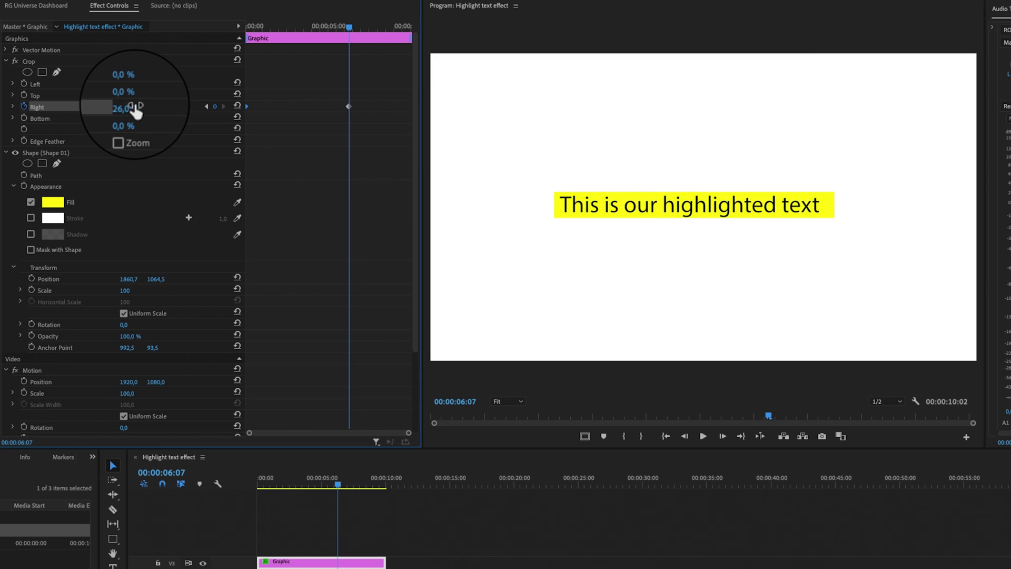
# Play back the current highlight wipe from the start to review its timing.
pyautogui.press('Home')
pyautogui.press('space')
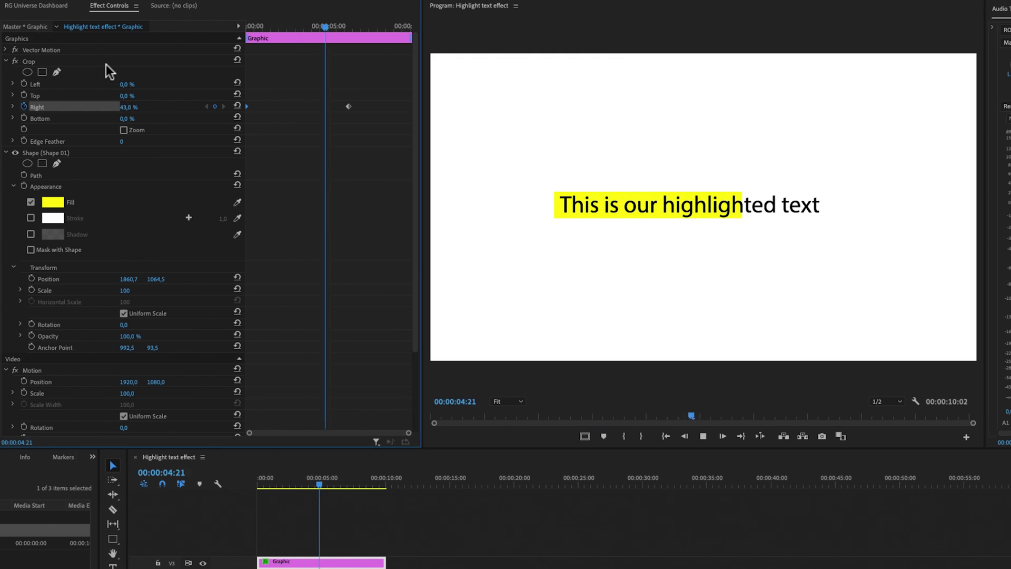
pyautogui.press('space')
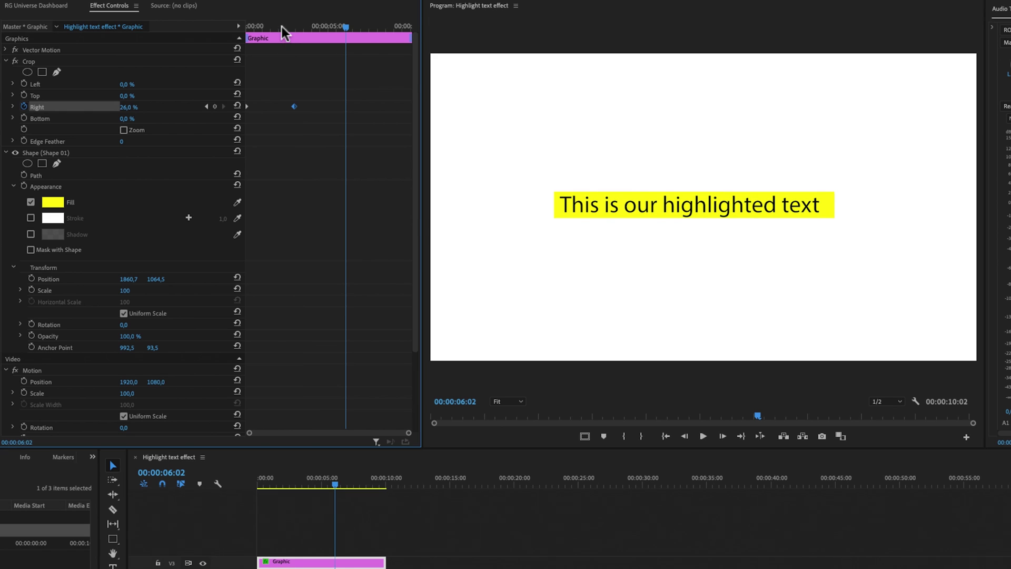
pyautogui.moveTo(282, 26); pyautogui.dragTo(245, 33)
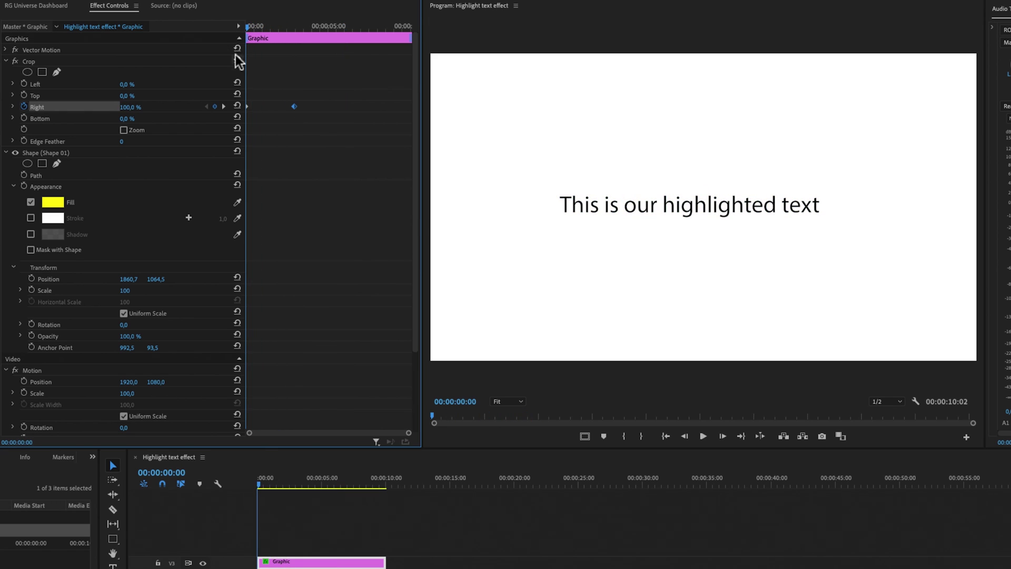
pyautogui.press('space')
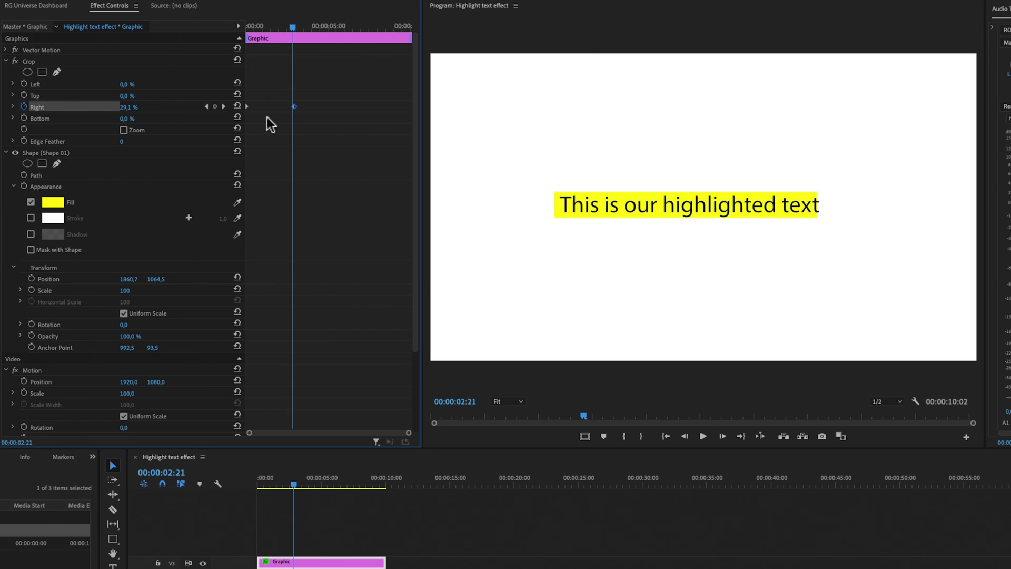
# Move the second Crop Right keyframe (26,0 %) earlier to about 00:00:01:15 and preview the faster wipe.
pyautogui.moveTo(297, 106); pyautogui.dragTo(271, 110)
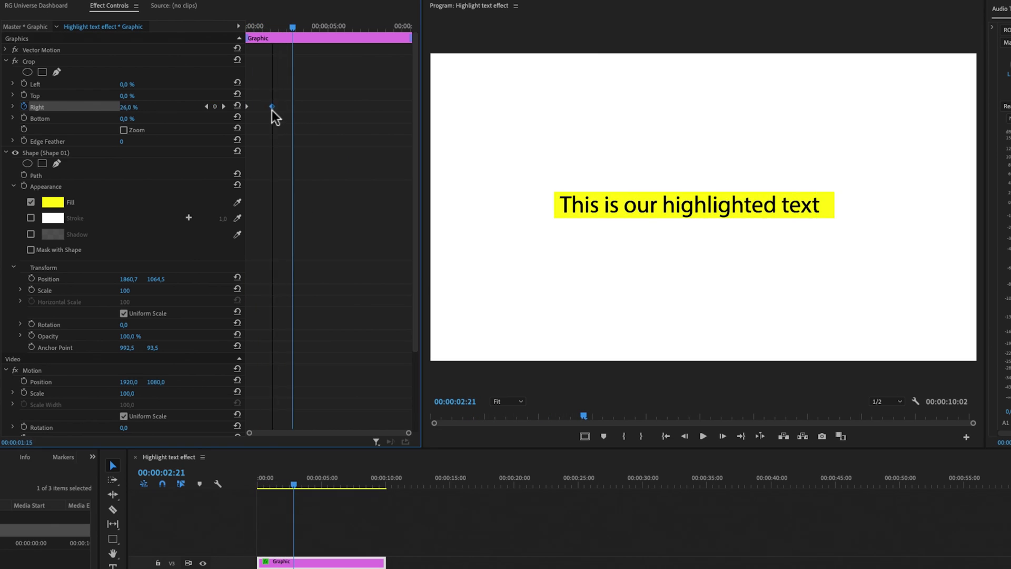
pyautogui.press('Home')
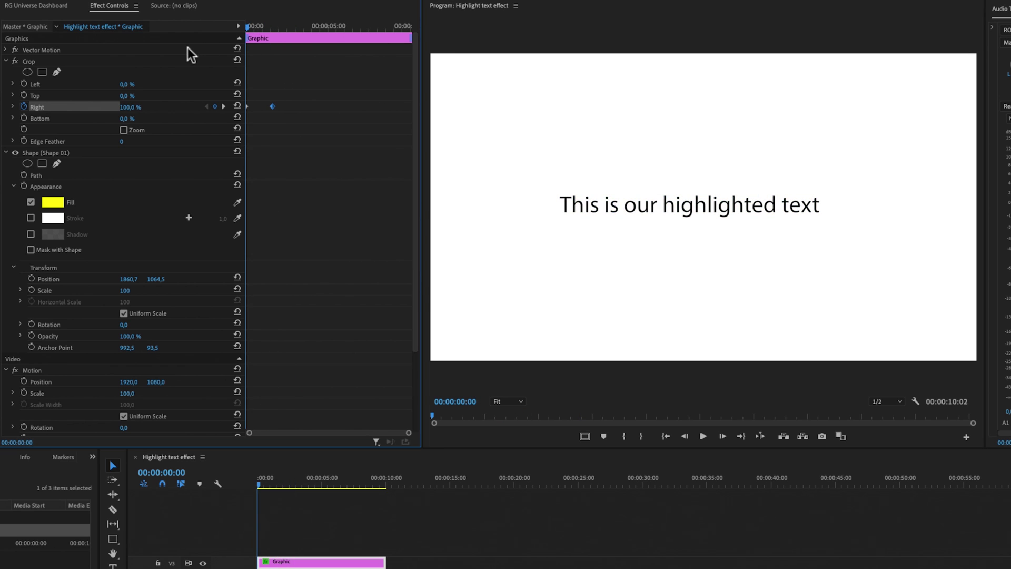
pyautogui.press('space')
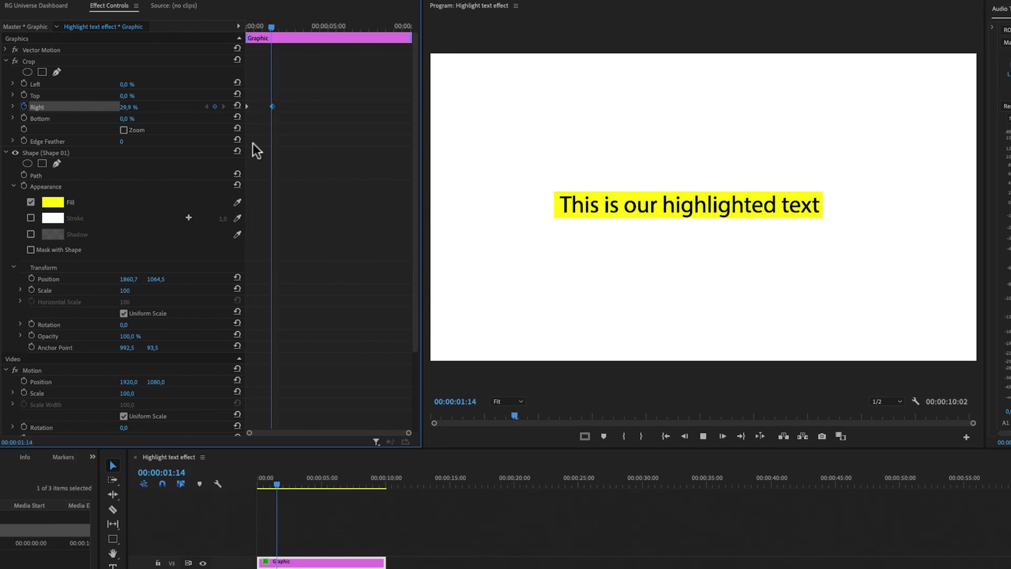
pyautogui.press('space')
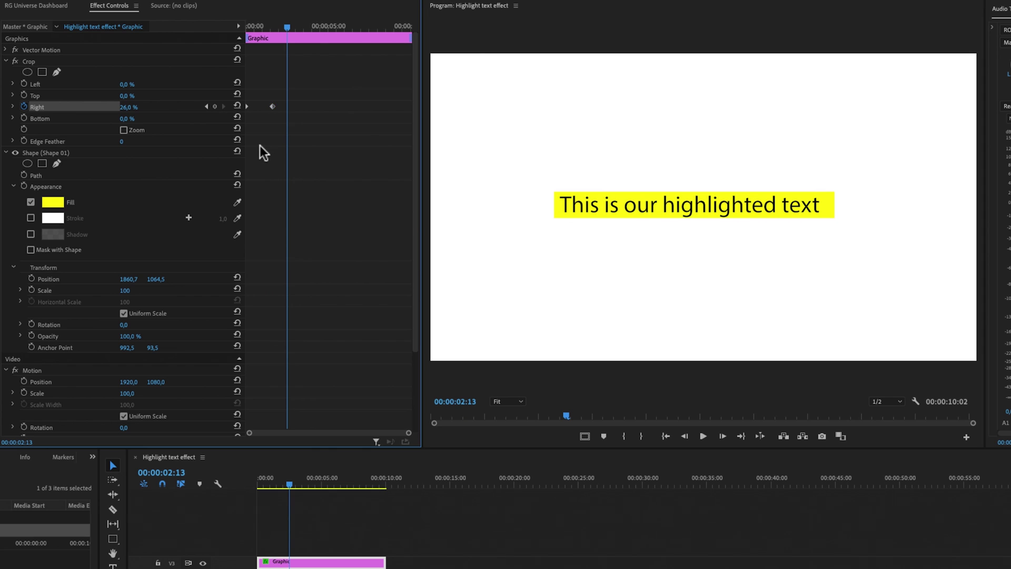
# Apply Ease Out to the first Crop Right keyframe and Ease In to the second, then preview the wipe.
pyautogui.rightClick(246, 105)
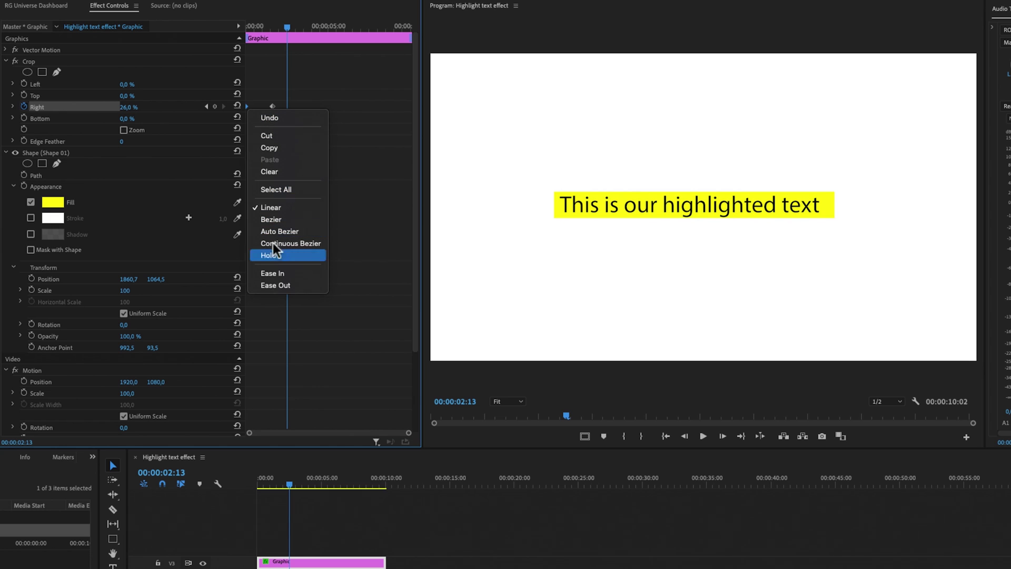
pyautogui.click(281, 287)
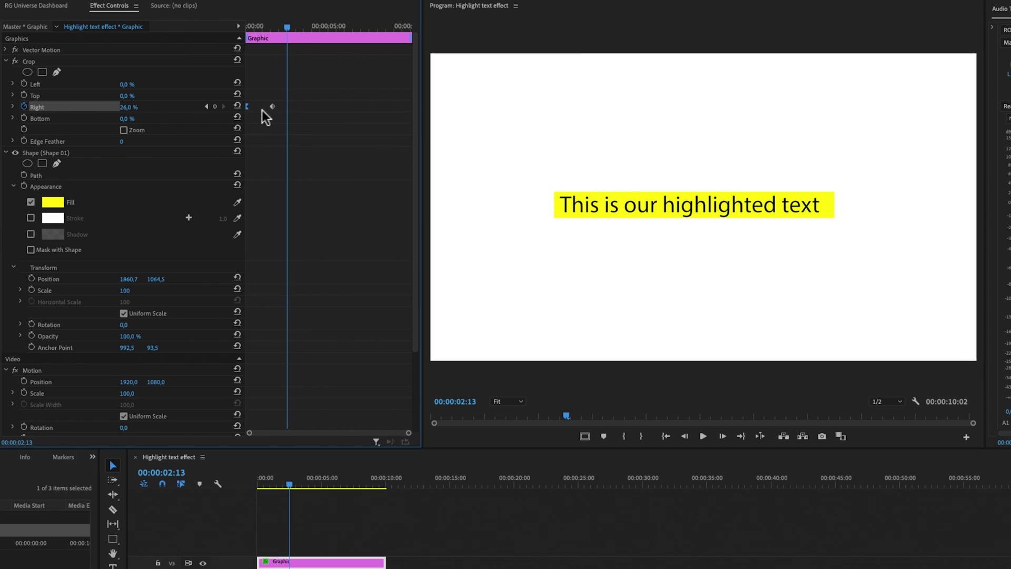
pyautogui.rightClick(272, 107)
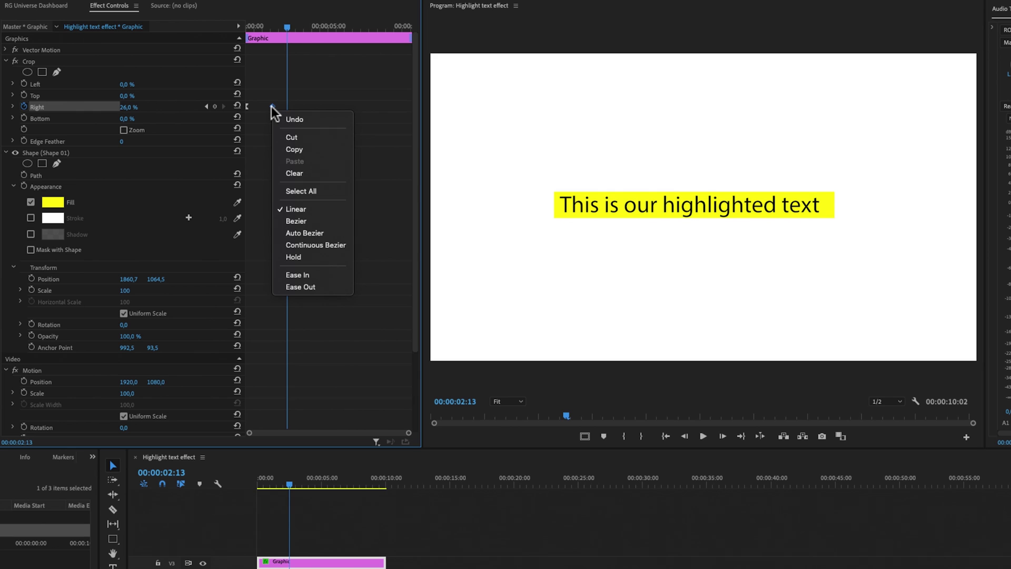
pyautogui.click(283, 274)
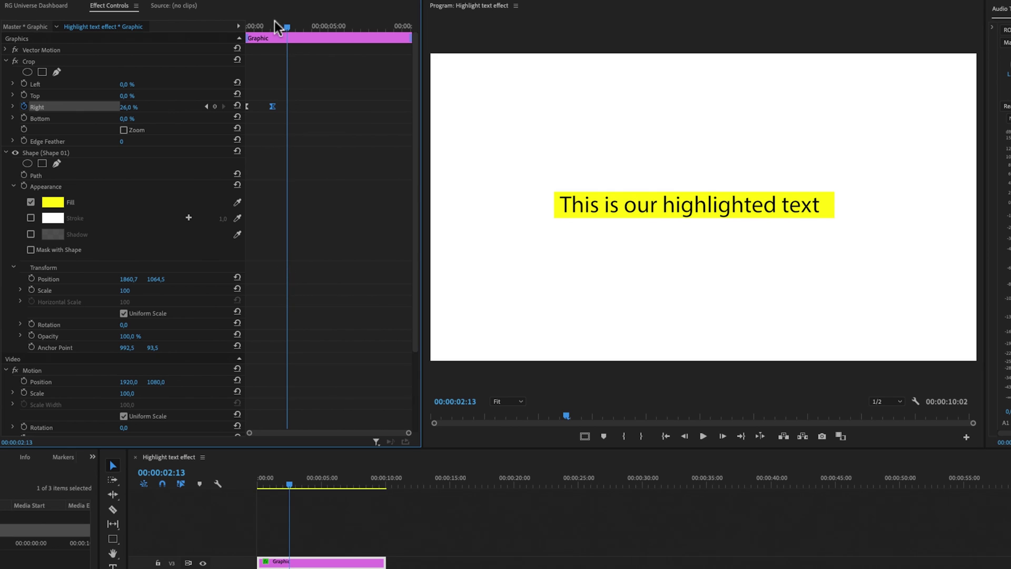
pyautogui.moveTo(274, 21); pyautogui.dragTo(226, 38)
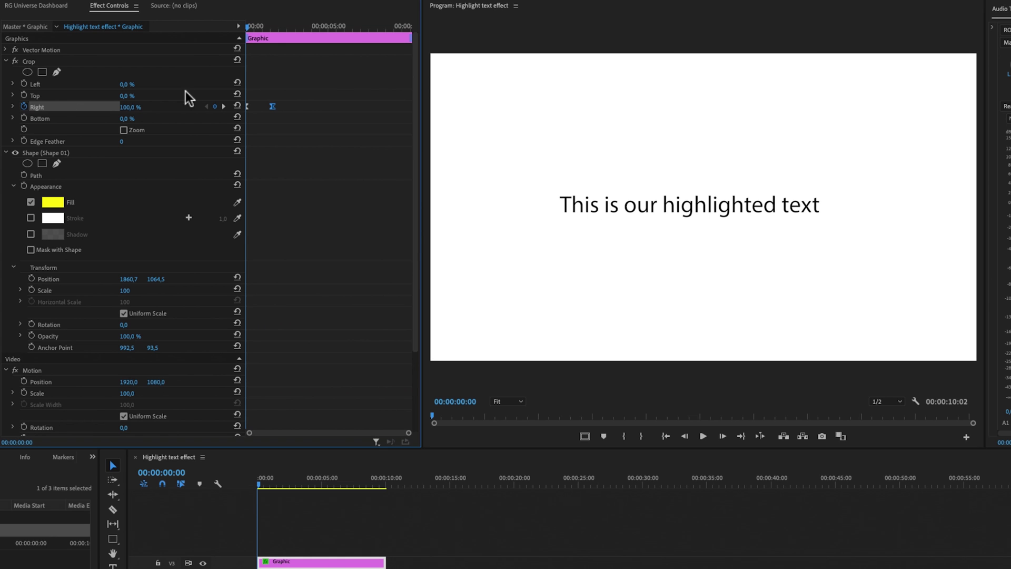
pyautogui.press('space')
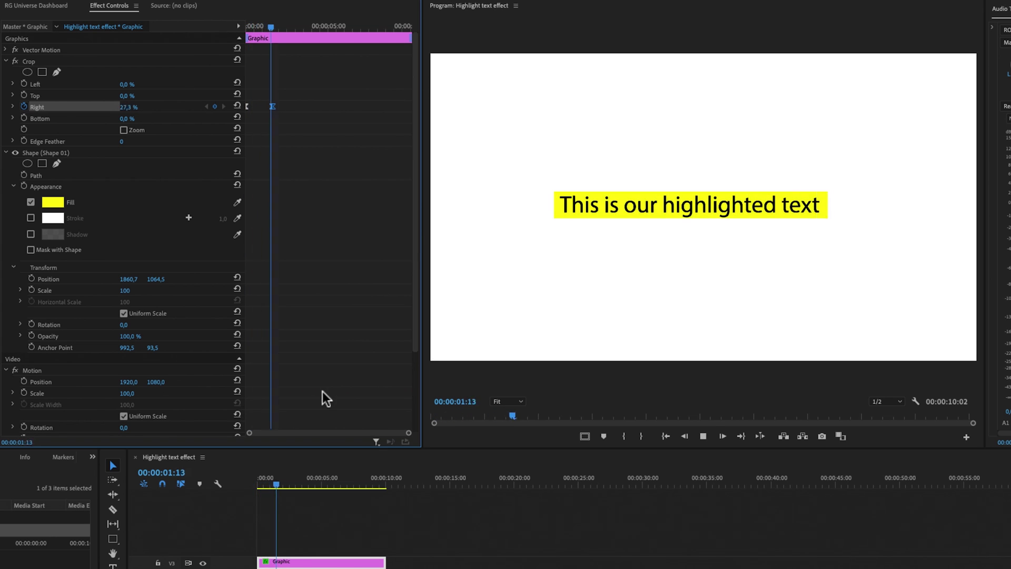